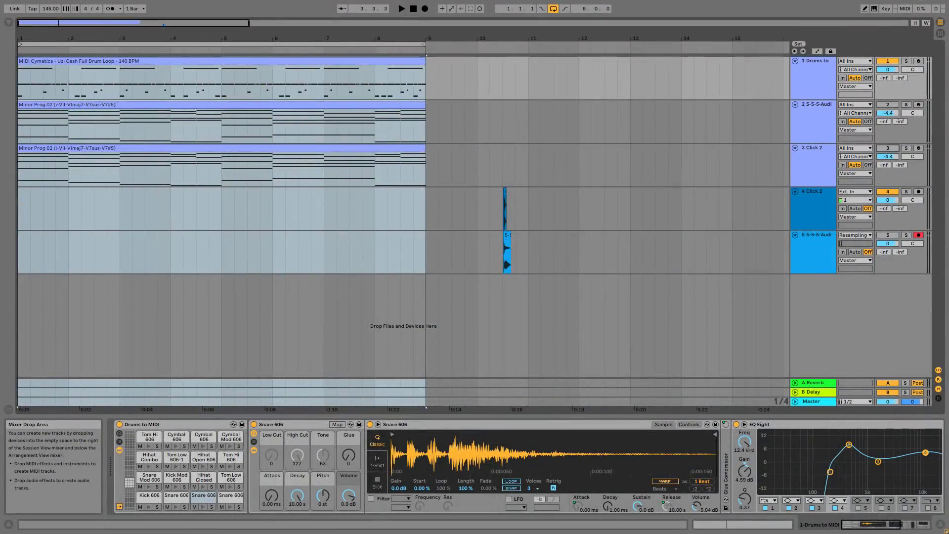
- Play back the full eight-bar loop with the drums and both chord progression tracks
{"action": "key", "text": "space"}
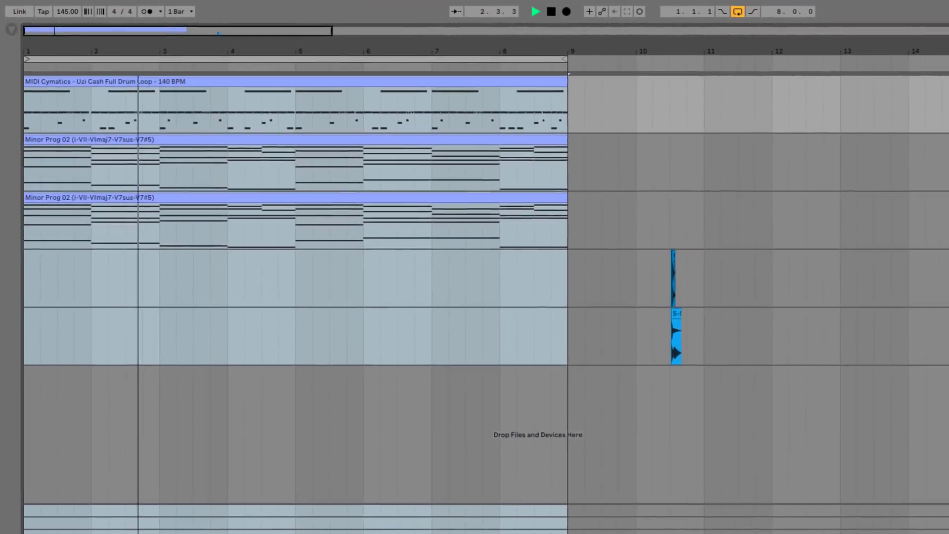
{"action": "key", "text": "space"}
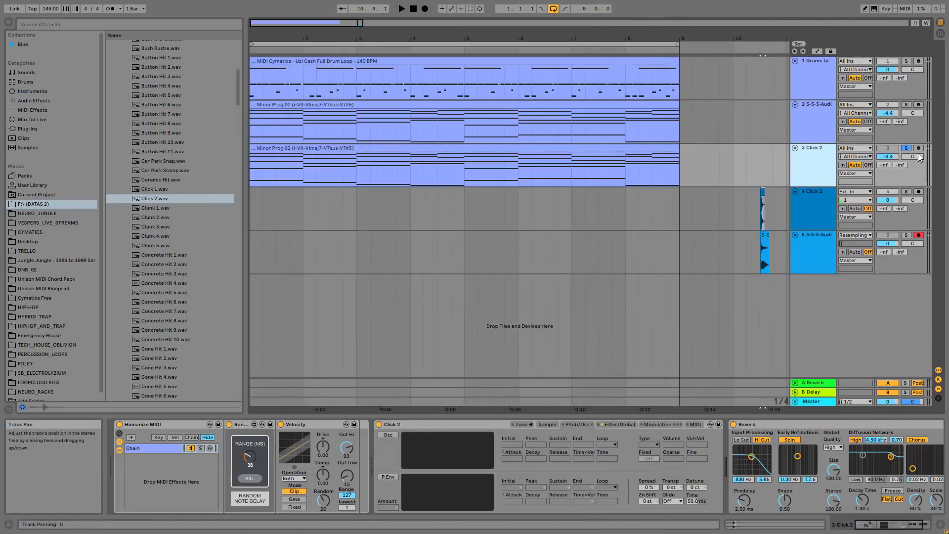
- Preview the Click 2.wav sample and inspect the Reverb and Humanize MIDI devices on the Click 2 instrument track
{"action": "left_click", "coordinate": [138, 200]}
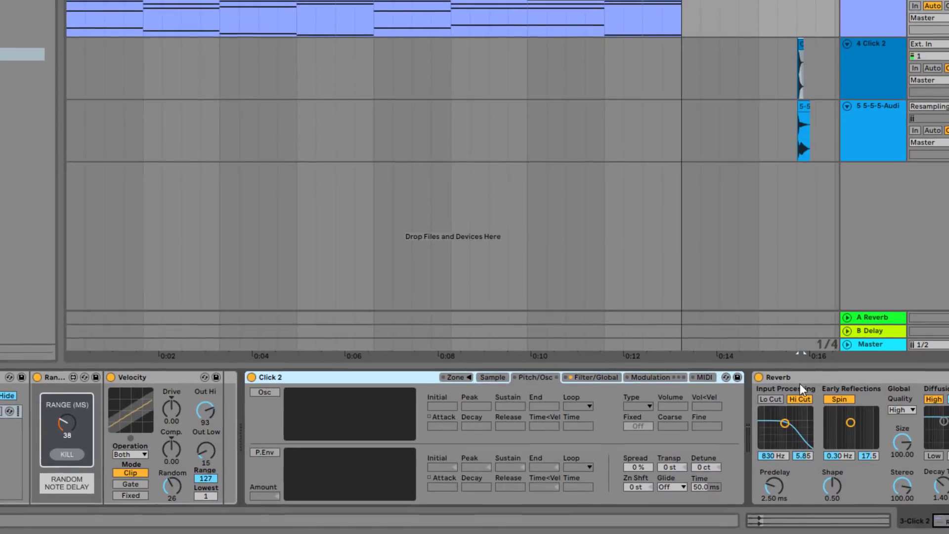
{"action": "left_click", "coordinate": [800, 380]}
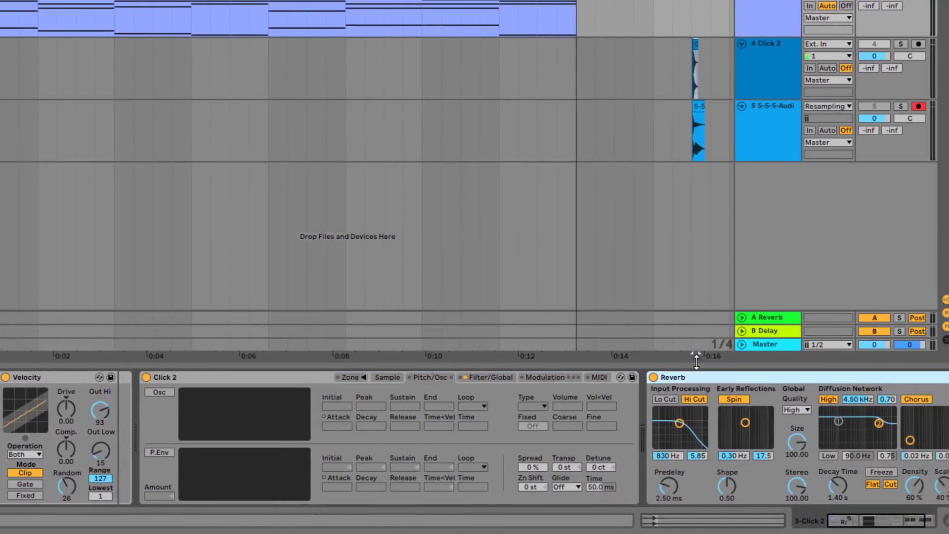
{"action": "left_click", "coordinate": [35, 379]}
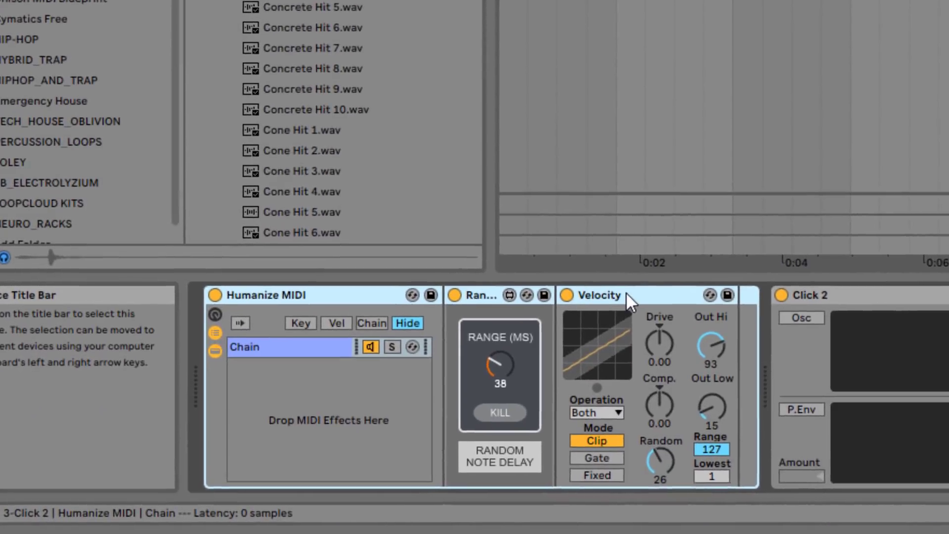
{"action": "left_click", "coordinate": [528, 336]}
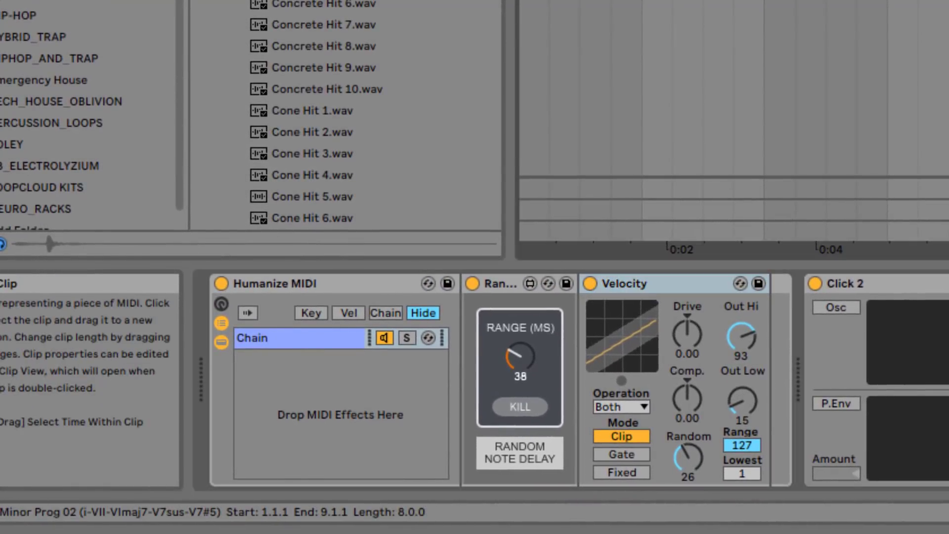
- Listen to the Click 2 chord track soloed, then solo and play the 5-5-5-Audi chord track for comparison
{"action": "key", "text": "space"}
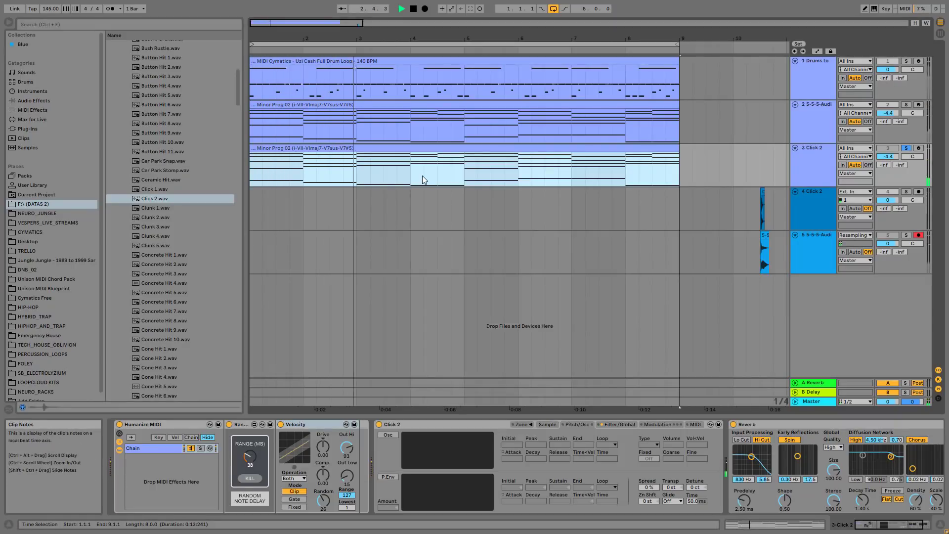
{"action": "key", "text": "space"}
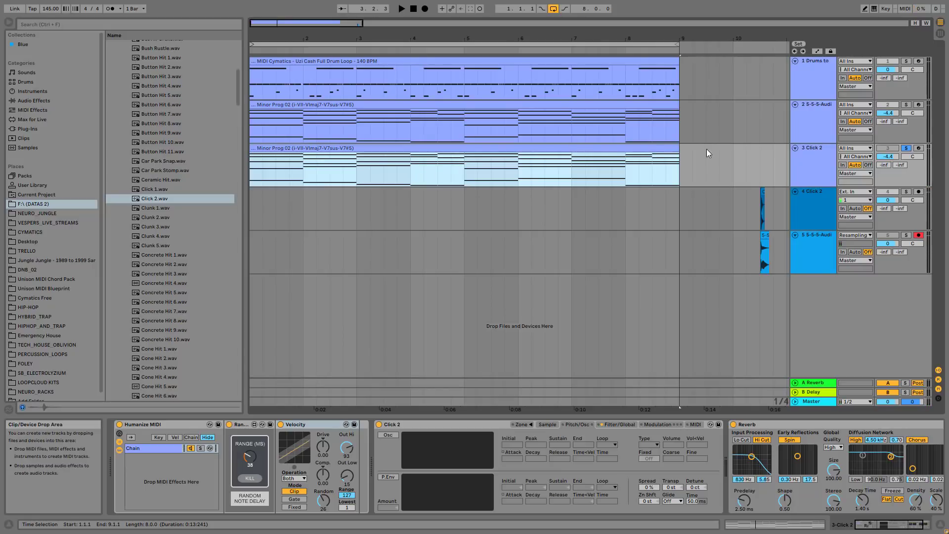
{"action": "left_click", "coordinate": [809, 129]}
{"action": "left_click", "coordinate": [905, 104]}
{"action": "key", "text": "space"}
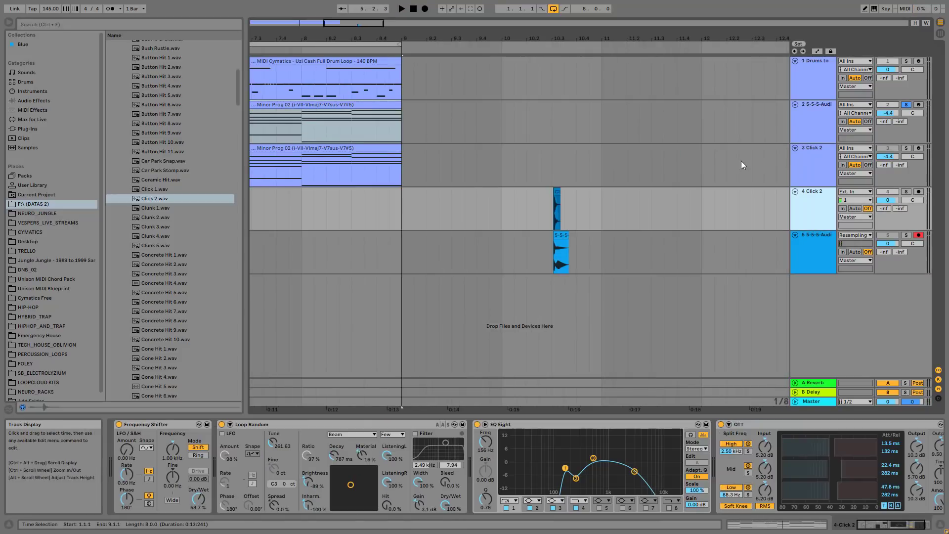
- Try placing the original Click 2.wav beside the sliced clips on the Click 2 audio track
{"action": "left_click_drag", "start_coordinate": [554, 38], "coordinate": [461, 164]}
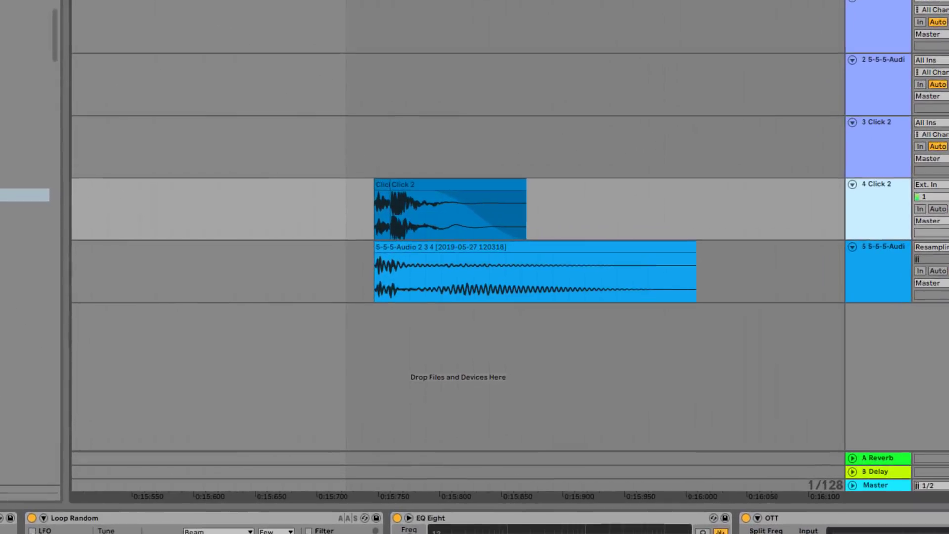
{"action": "left_click_drag", "start_coordinate": [77, 197], "coordinate": [597, 208]}
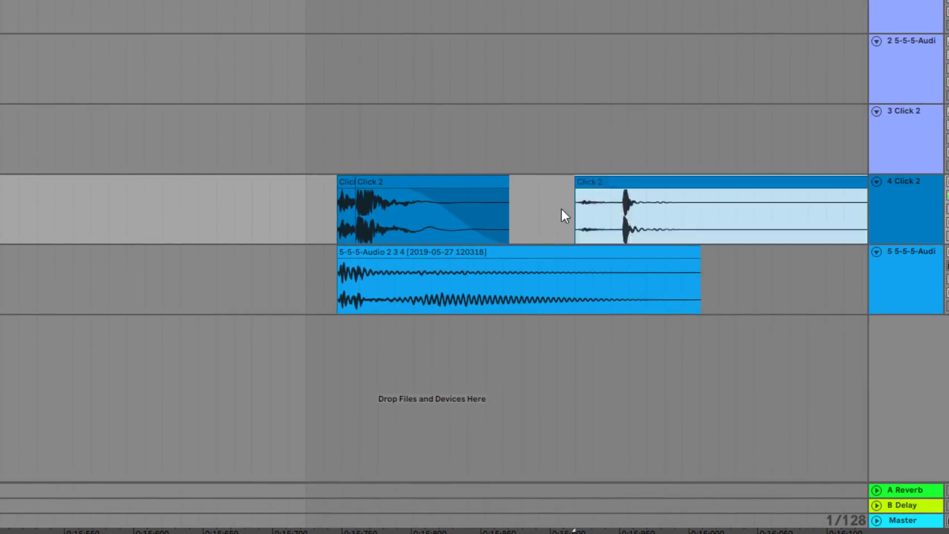
- Select the first short Click 2 slice and set the Frequency Shifter's dry/wet to 57.1%
{"action": "left_click", "coordinate": [435, 190]}
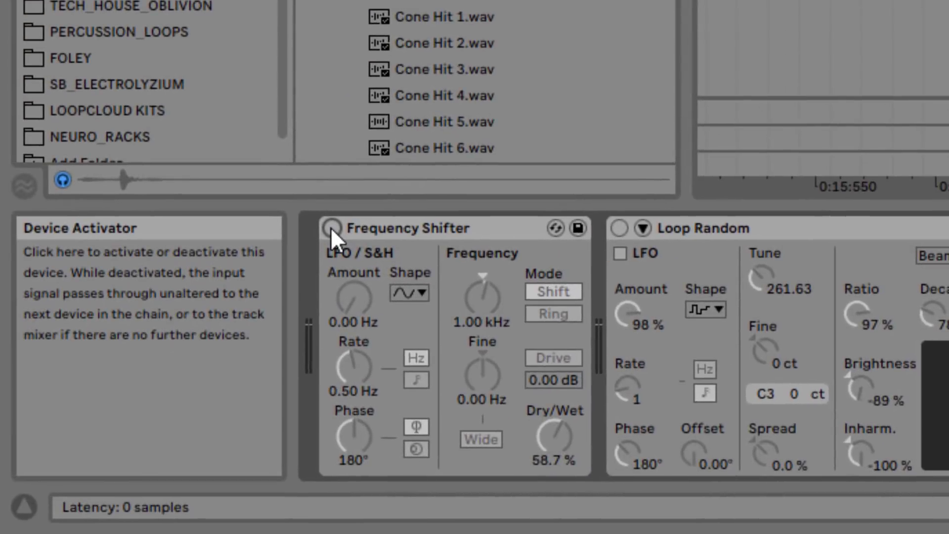
{"action": "left_click", "coordinate": [94, 371]}
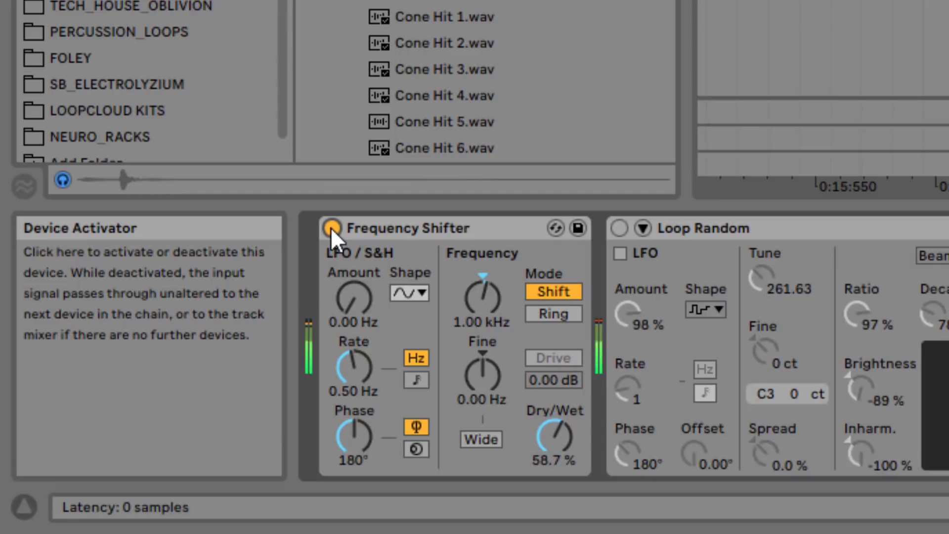
{"action": "left_click_drag", "start_coordinate": [552, 440], "coordinate": [552, 443]}
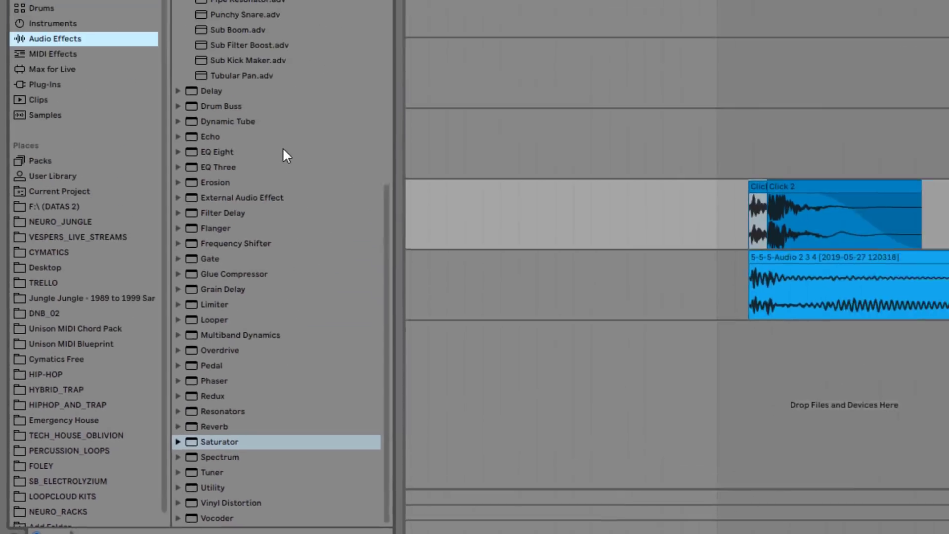
- Try loading the Loop Random preset from the audio effects onto the Click 2 track, then undo the change
{"action": "scroll", "coordinate": [205, 174], "scroll_direction": "up", "scroll_amount": 3}
{"action": "left_click", "coordinate": [199, 168]}
{"action": "left_click_drag", "start_coordinate": [429, 519], "coordinate": [331, 372]}
{"action": "key", "text": "ctrl+z"}
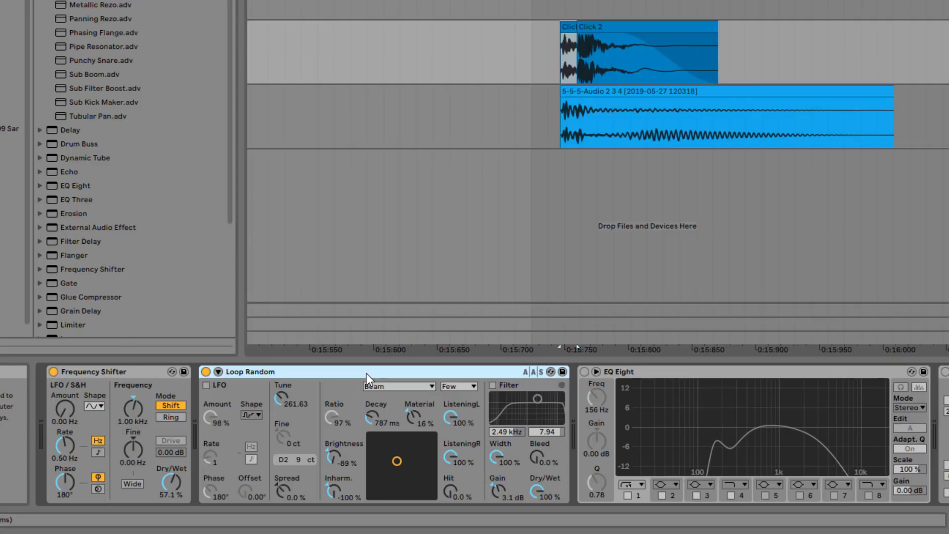
- Review the resonator types in Loop Random and try the Tube type
{"action": "left_click", "coordinate": [395, 387]}
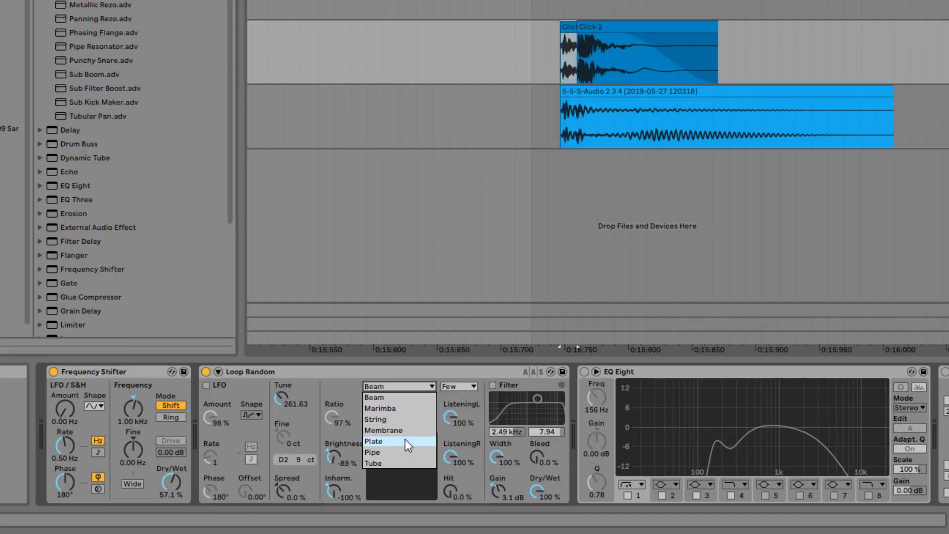
{"action": "left_click", "coordinate": [414, 362]}
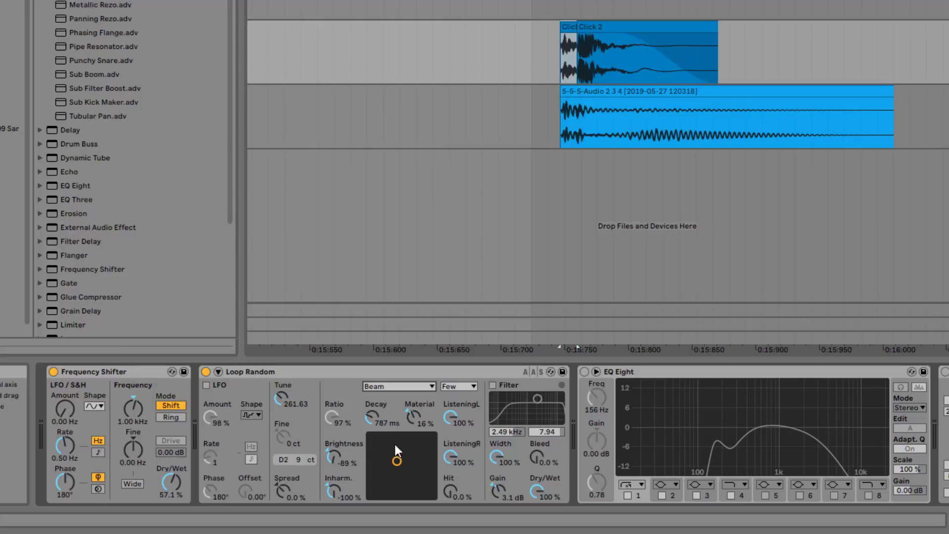
{"action": "left_click", "coordinate": [383, 388]}
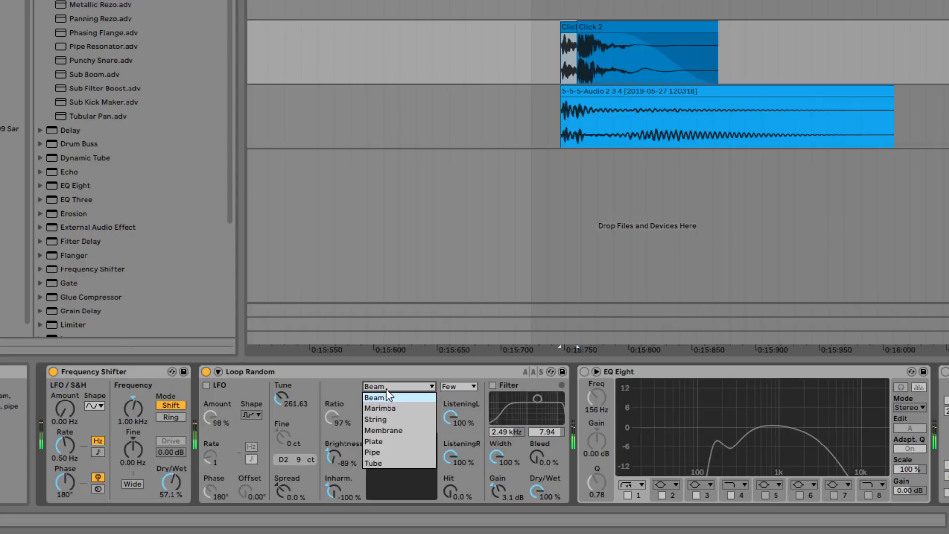
{"action": "left_click", "coordinate": [388, 459]}
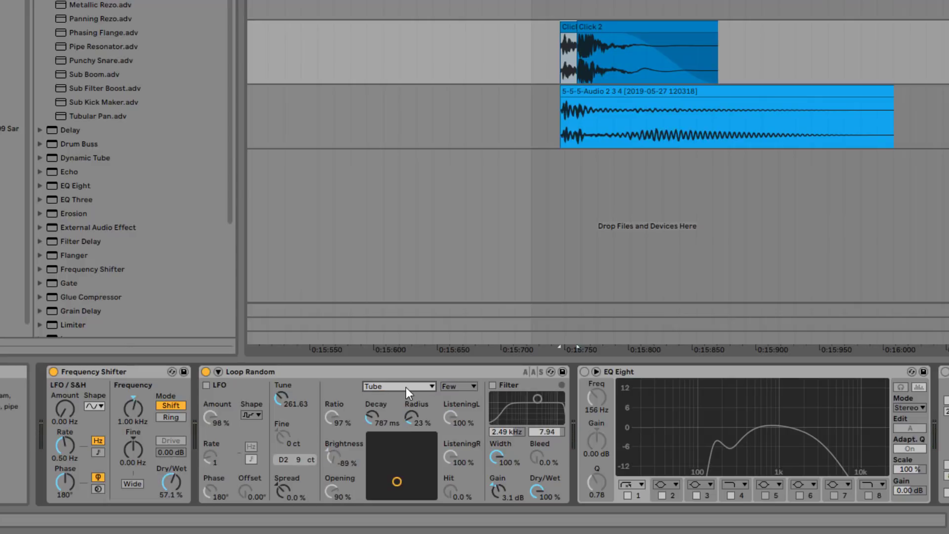
- Try a longer decay of about 15.2 s, the default tuning and a different radius on the Tube resonator
{"action": "left_click_drag", "start_coordinate": [372, 418], "coordinate": [371, 378]}
{"action": "left_click_drag", "start_coordinate": [286, 396], "coordinate": [285, 392]}
{"action": "double_click", "coordinate": [280, 390]}
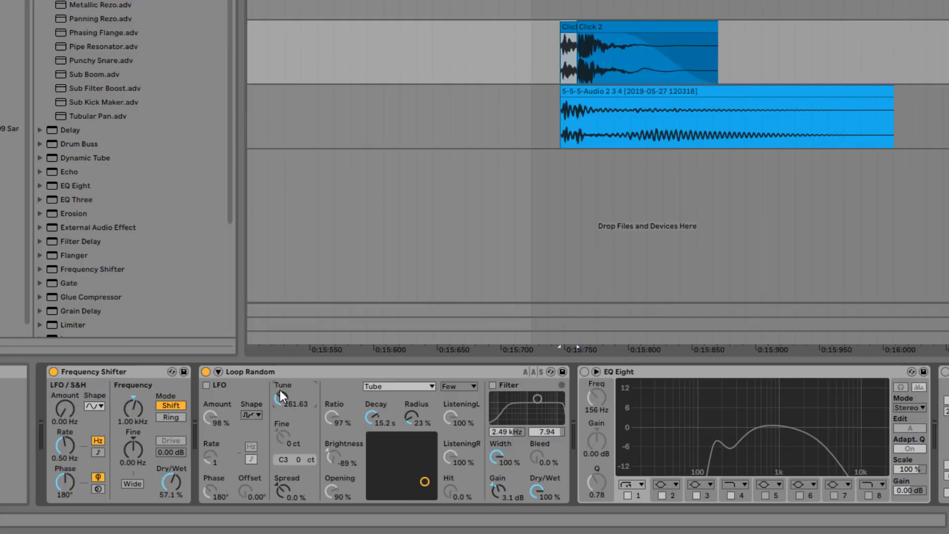
{"action": "left_click", "coordinate": [380, 368]}
{"action": "left_click_drag", "start_coordinate": [371, 416], "coordinate": [371, 409]}
{"action": "mouse_move", "coordinate": [411, 416]}
{"action": "left_mouse_down"}
{"action": "mouse_move", "coordinate": [411, 385]}
{"action": "mouse_move", "coordinate": [411, 404]}
{"action": "left_mouse_up"}
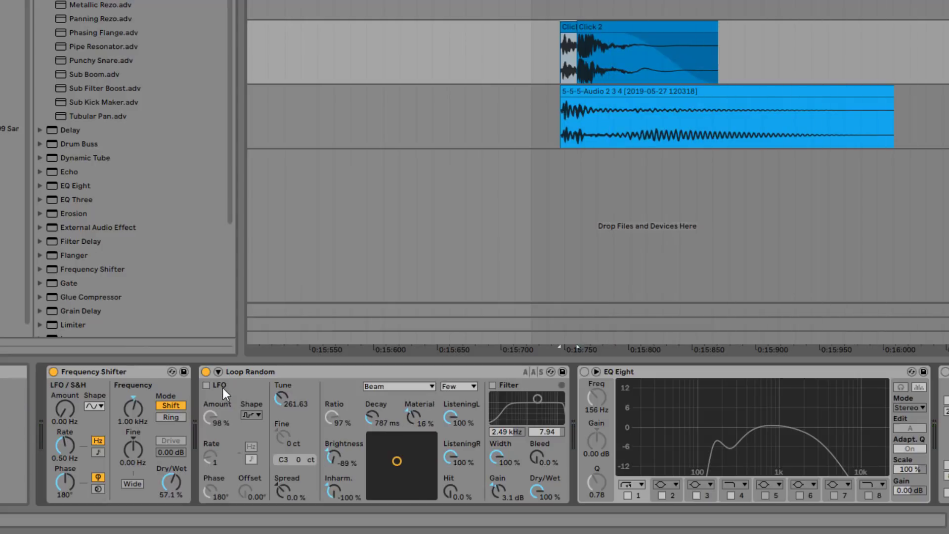
- Enable the LFO in Loop Random with an amount of 14% and a rate of 1/32
{"action": "left_click", "coordinate": [209, 385]}
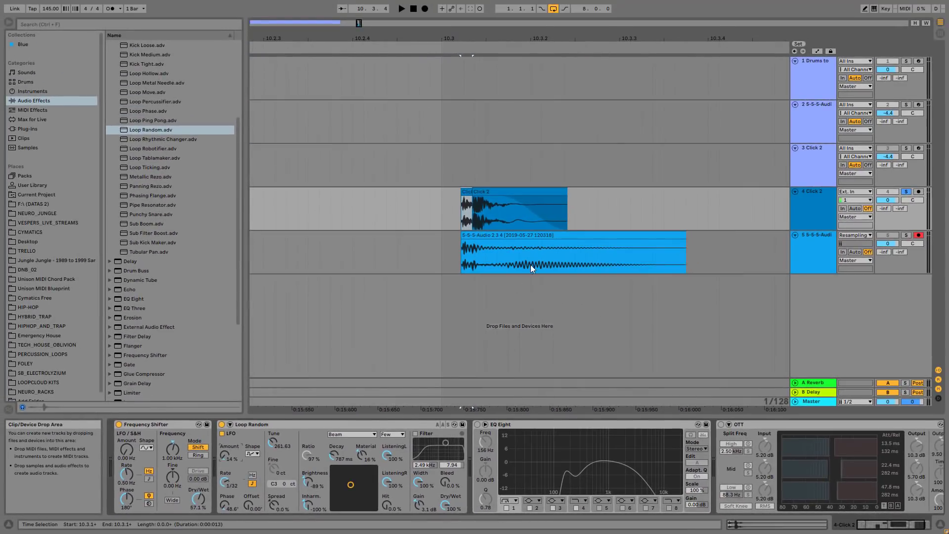
- Solo and play the resampled 5-5-5-Audio clip, then switch the solo to the Click 2 audio track
{"action": "left_click", "coordinate": [530, 264]}
{"action": "left_click", "coordinate": [906, 235]}
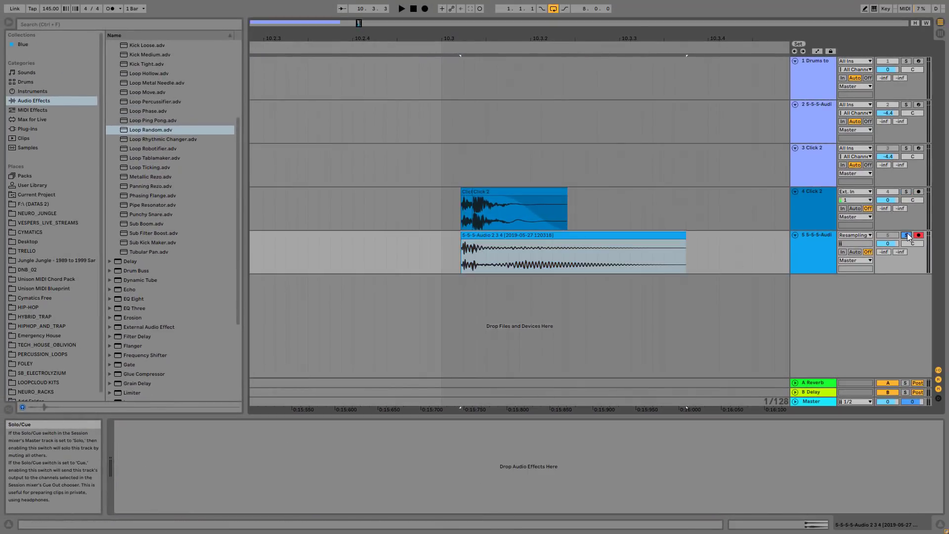
{"action": "key", "text": "space"}
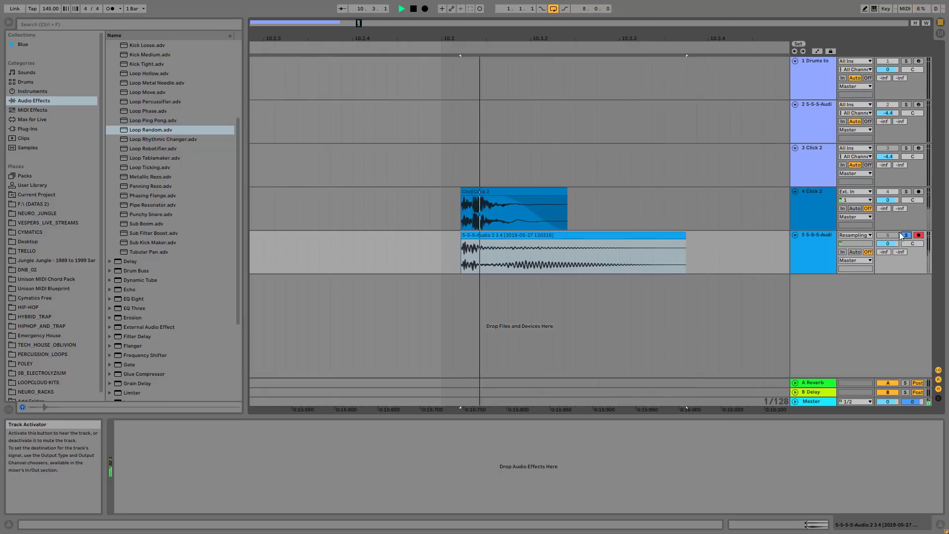
{"action": "left_click", "coordinate": [906, 191]}
{"action": "key", "text": "space"}
- Activate EQ Eight and OTT on the Click 2 audio track and turn off the Loop Random LFO
{"action": "left_click", "coordinate": [813, 191]}
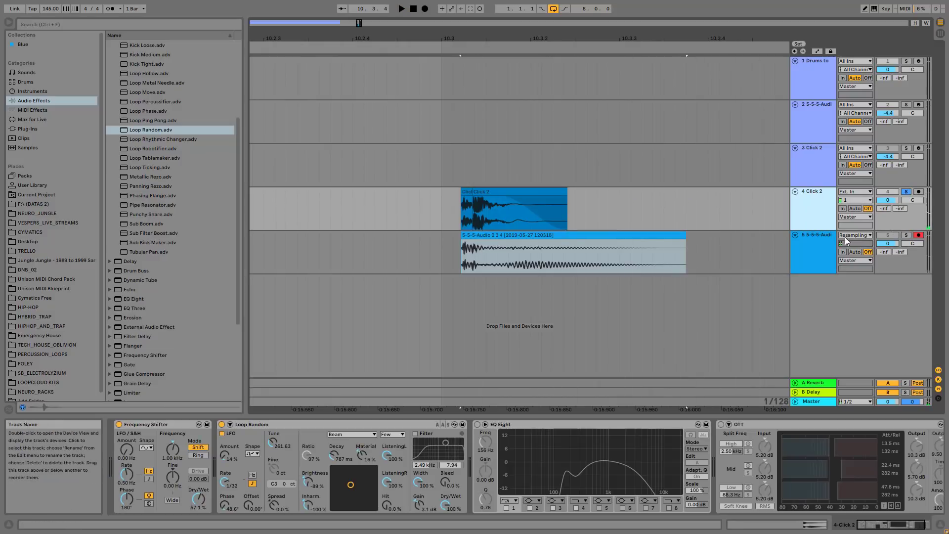
{"action": "left_click", "coordinate": [504, 424]}
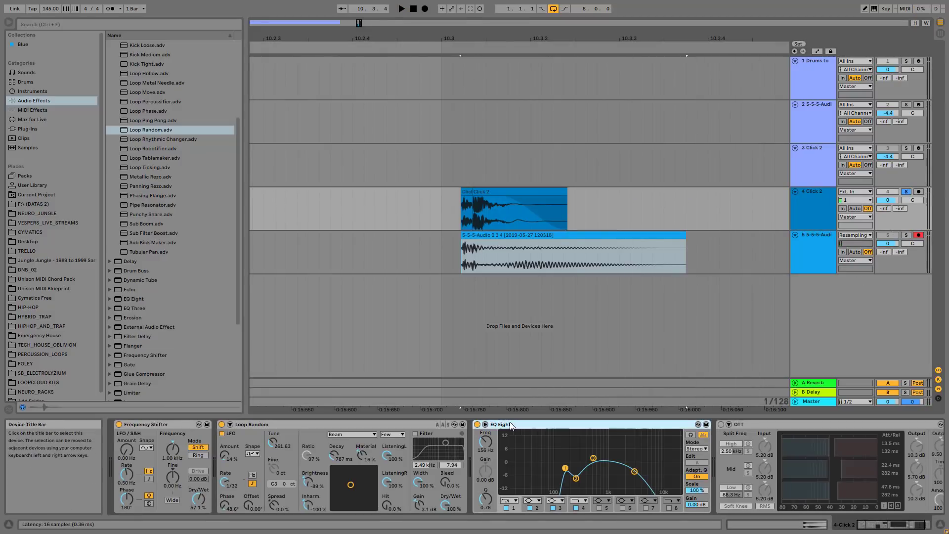
{"action": "left_click", "coordinate": [222, 433]}
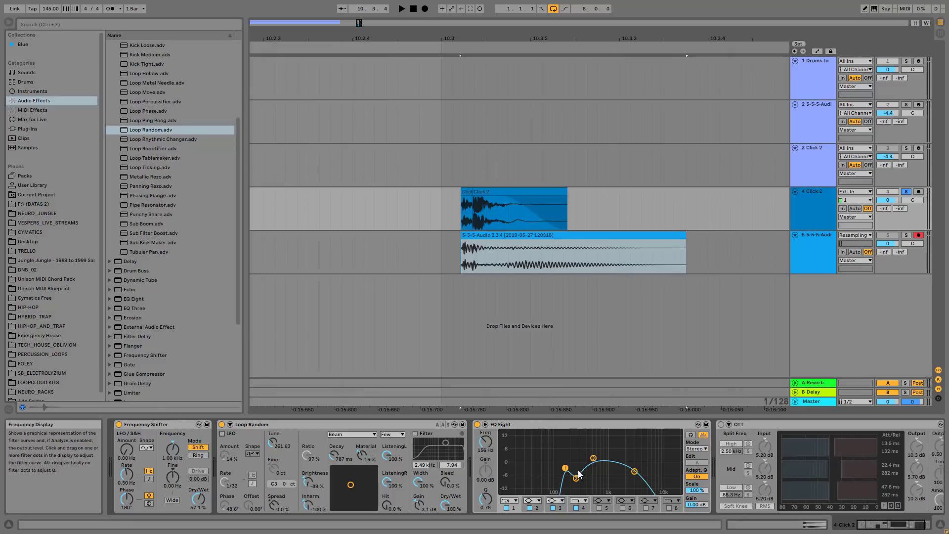
{"action": "left_click", "coordinate": [720, 424]}
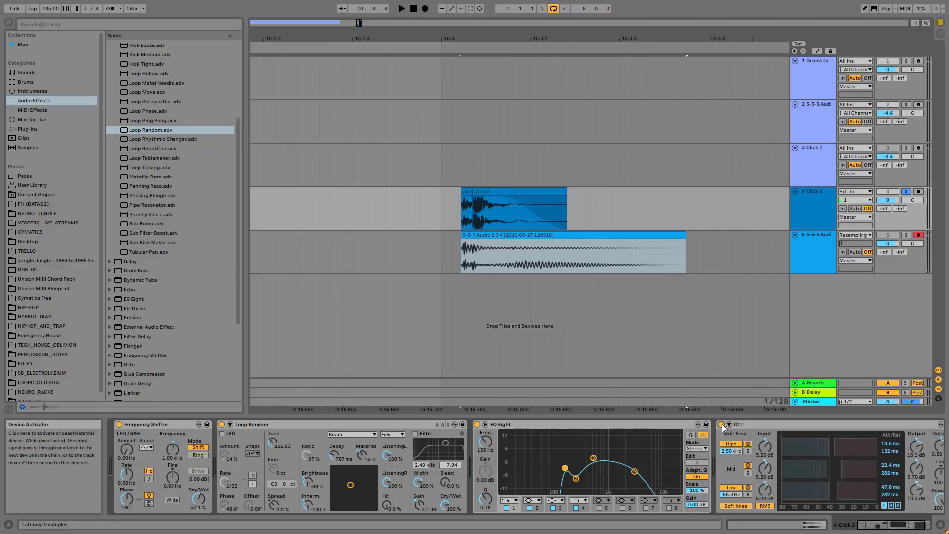
{"action": "left_click", "coordinate": [865, 530]}
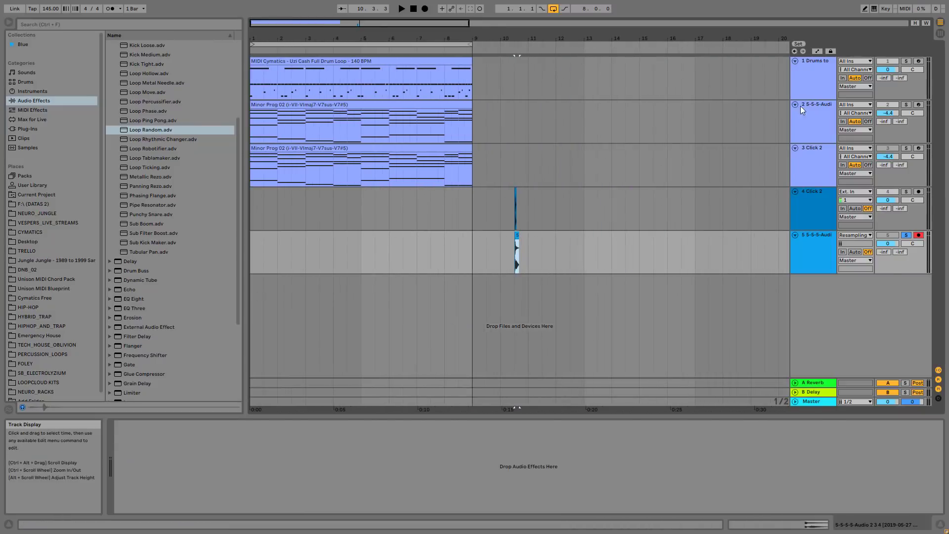
- Play the loop and enable the sampler's filter on the 5-5-5-Audi chord track
{"action": "left_click", "coordinate": [800, 106]}
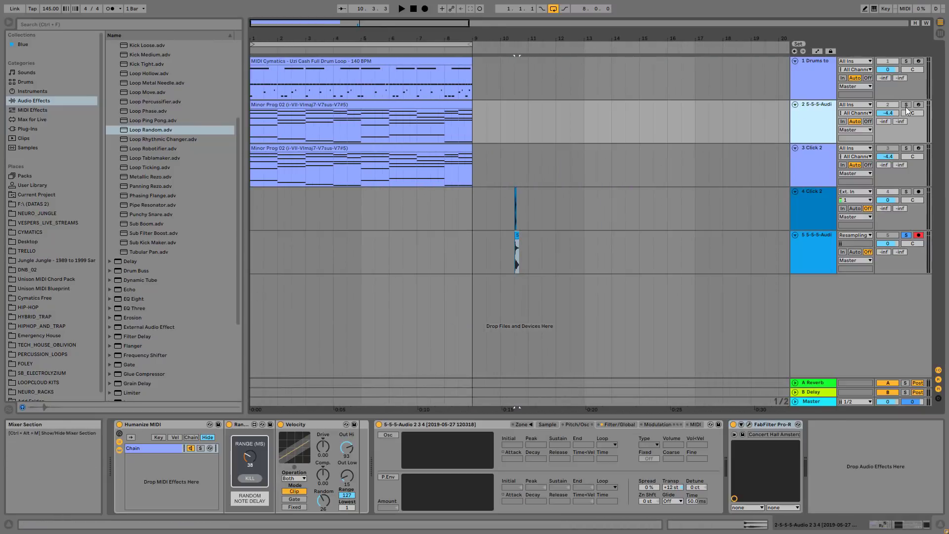
{"action": "left_click", "coordinate": [906, 106]}
{"action": "key", "text": "space"}
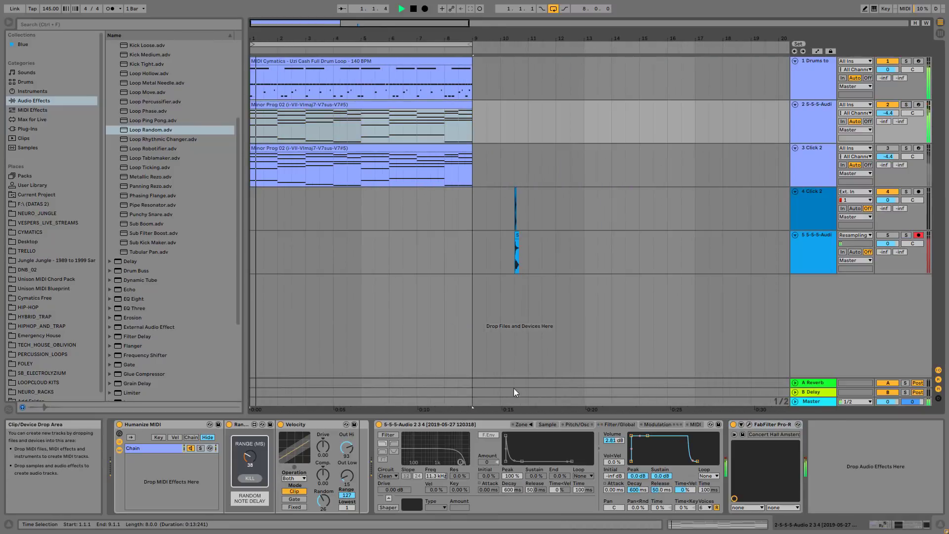
{"action": "left_click", "coordinate": [387, 434]}
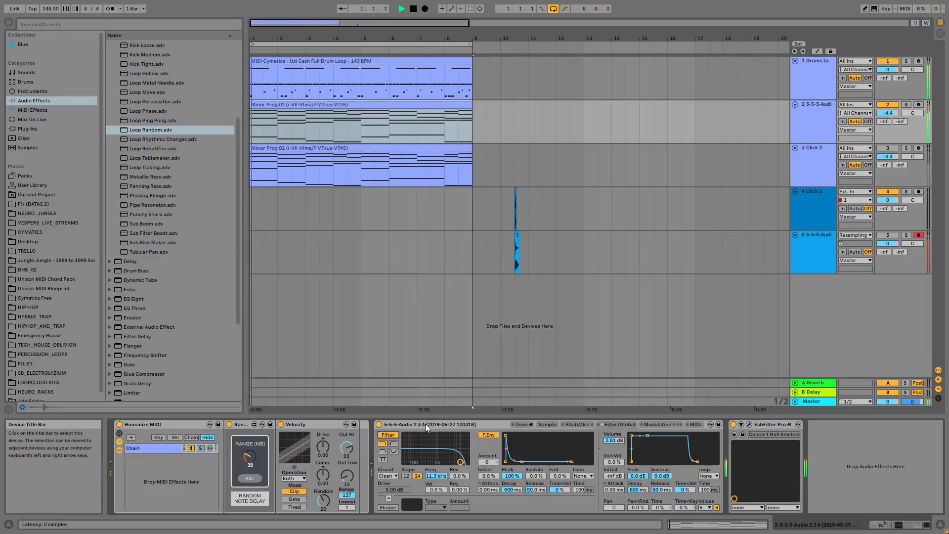
{"action": "key", "text": "space"}
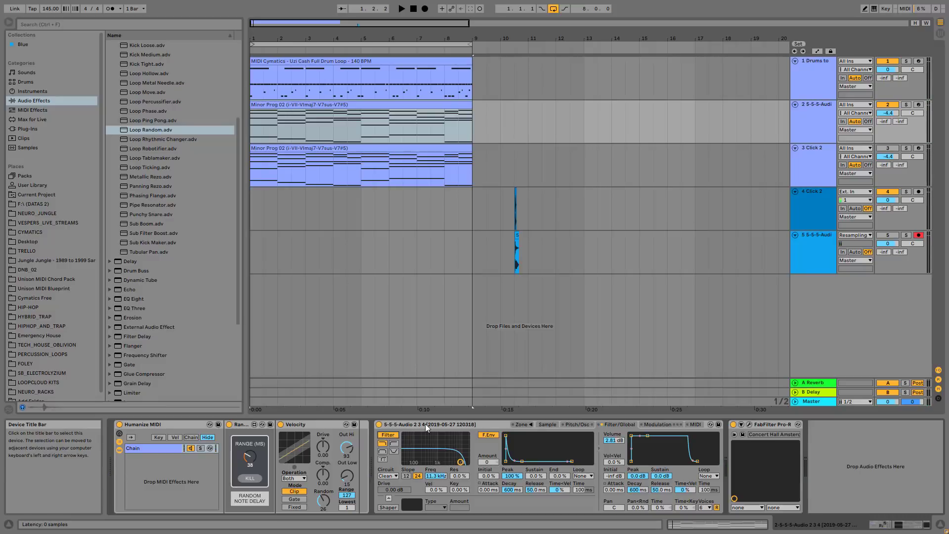